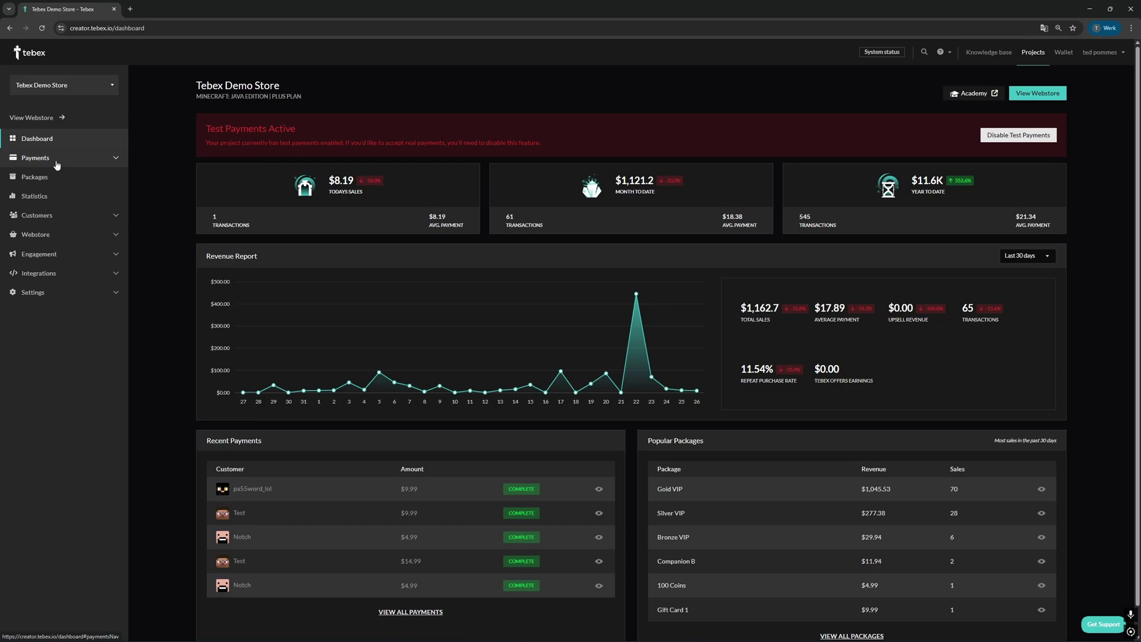
# Step: From the Payments list, start a new manual payment and select the customer name field
pyautogui.click(54, 158)
pyautogui.click(42, 180)
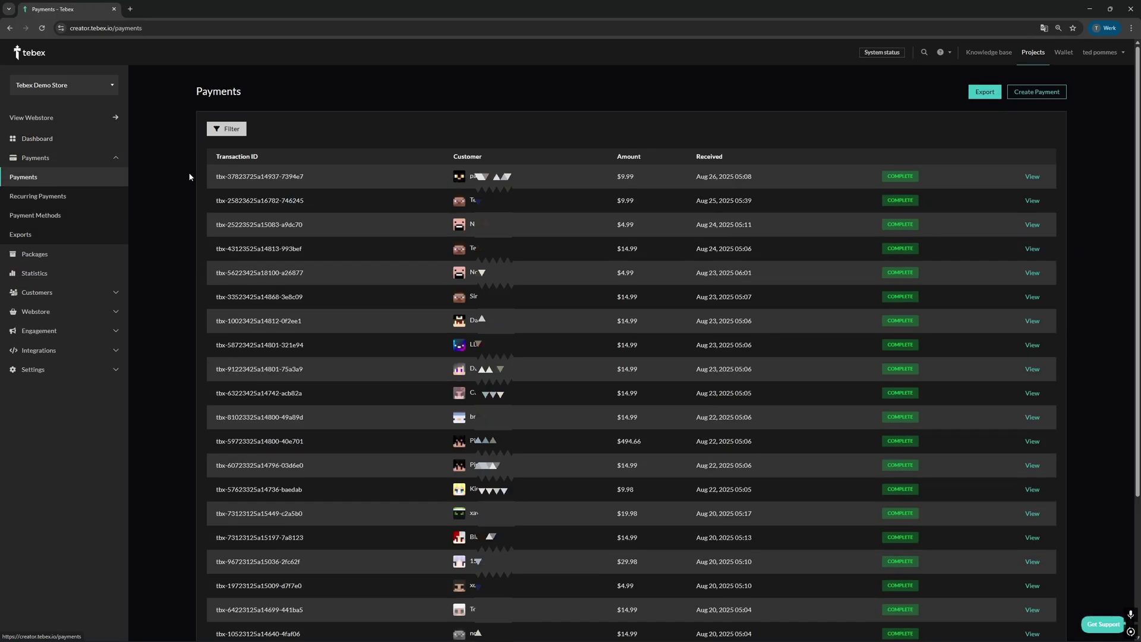
pyautogui.click(1030, 95)
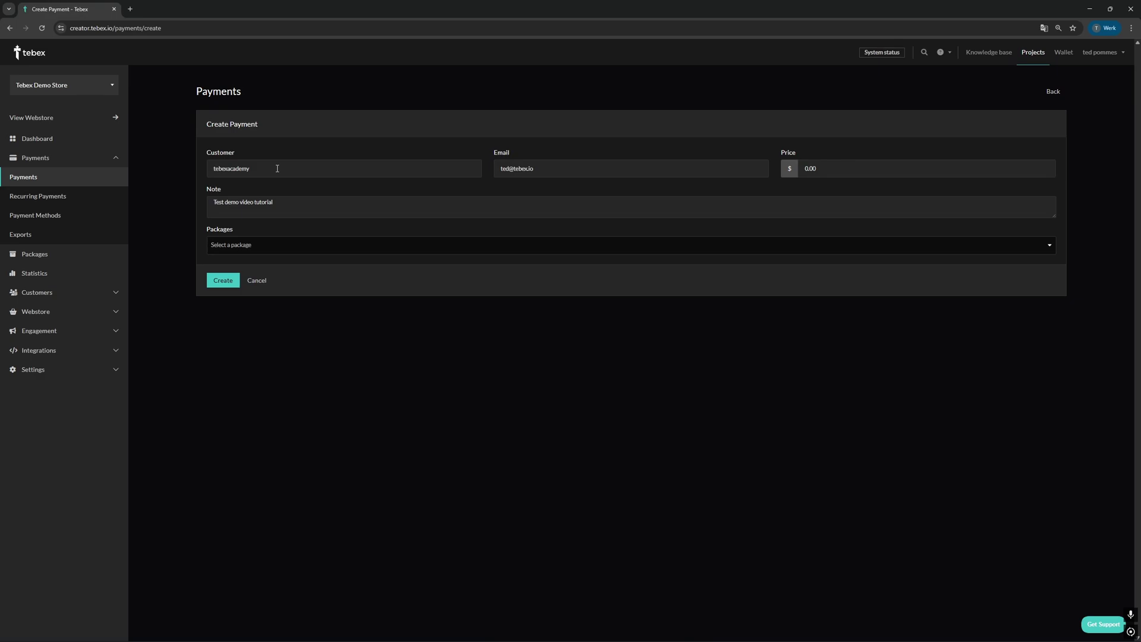
pyautogui.doubleClick(277, 168)
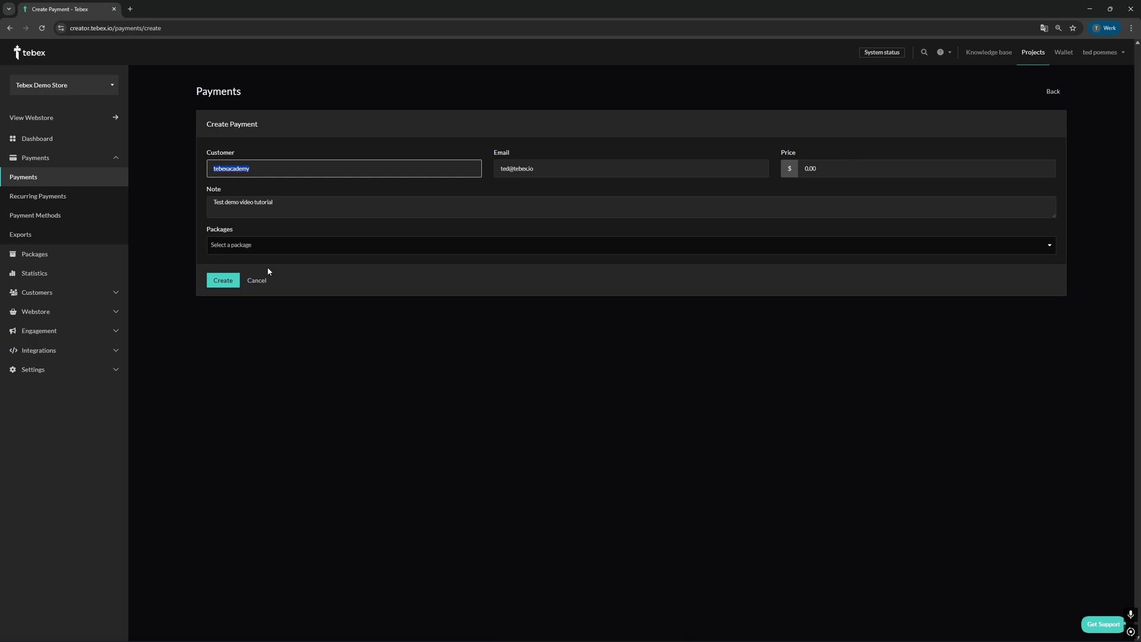
# Step: Add the Bronze VIP, Silver VIP and Bundle 4 packages to the payment
pyautogui.click(403, 246)
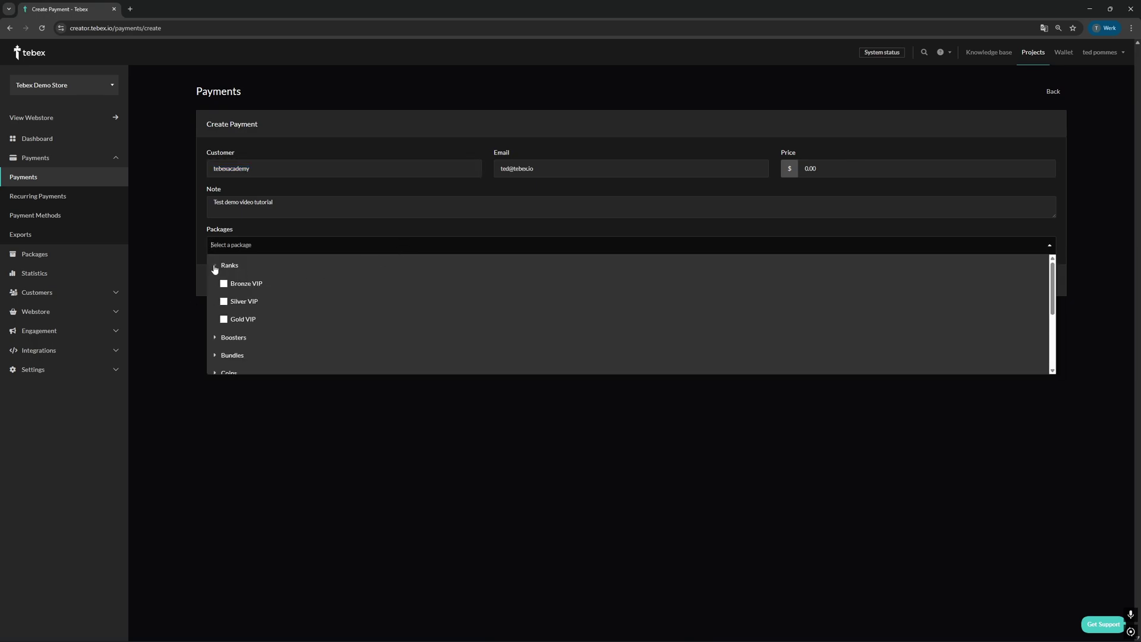
pyautogui.click(224, 284)
pyautogui.click(224, 302)
pyautogui.click(215, 265)
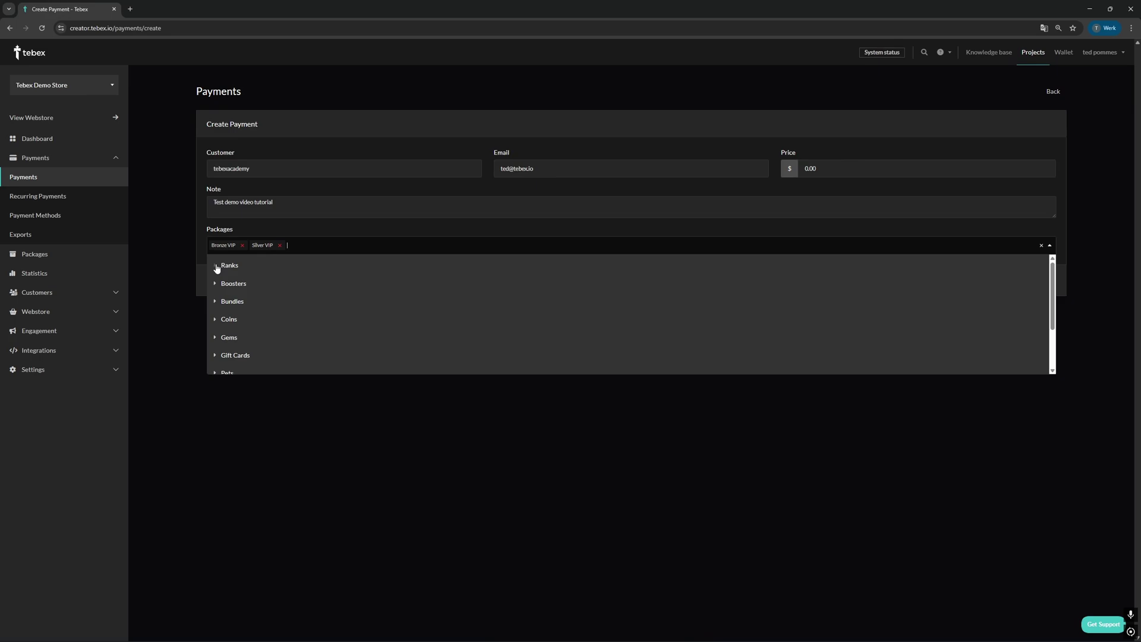
pyautogui.click(215, 302)
pyautogui.scroll(-2, 262, 321)
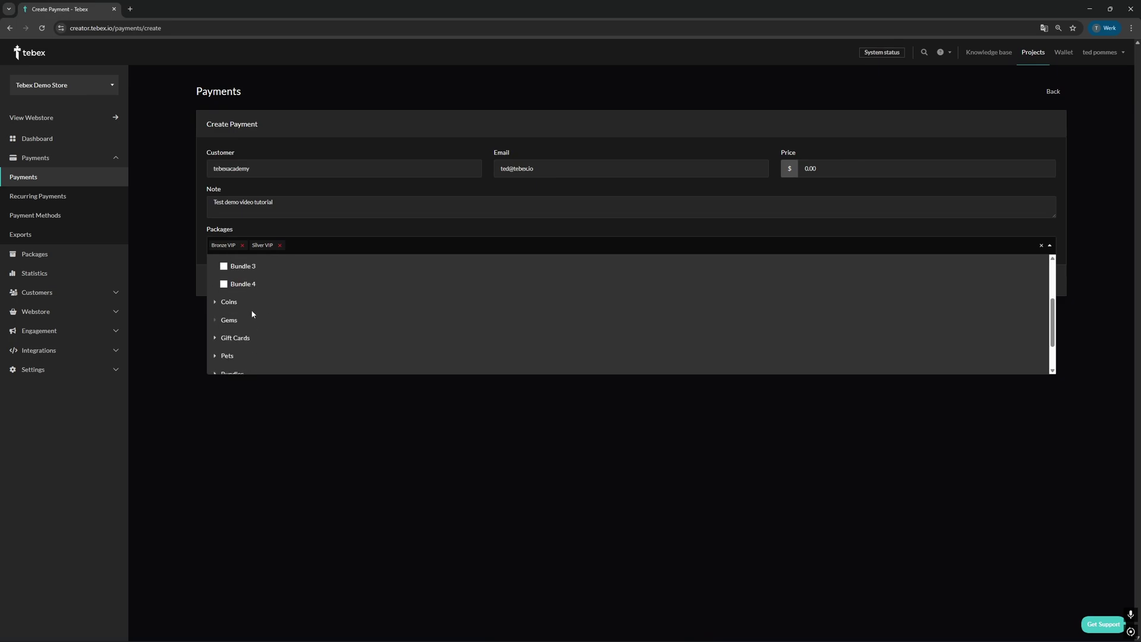
pyautogui.click(224, 283)
pyautogui.click(298, 405)
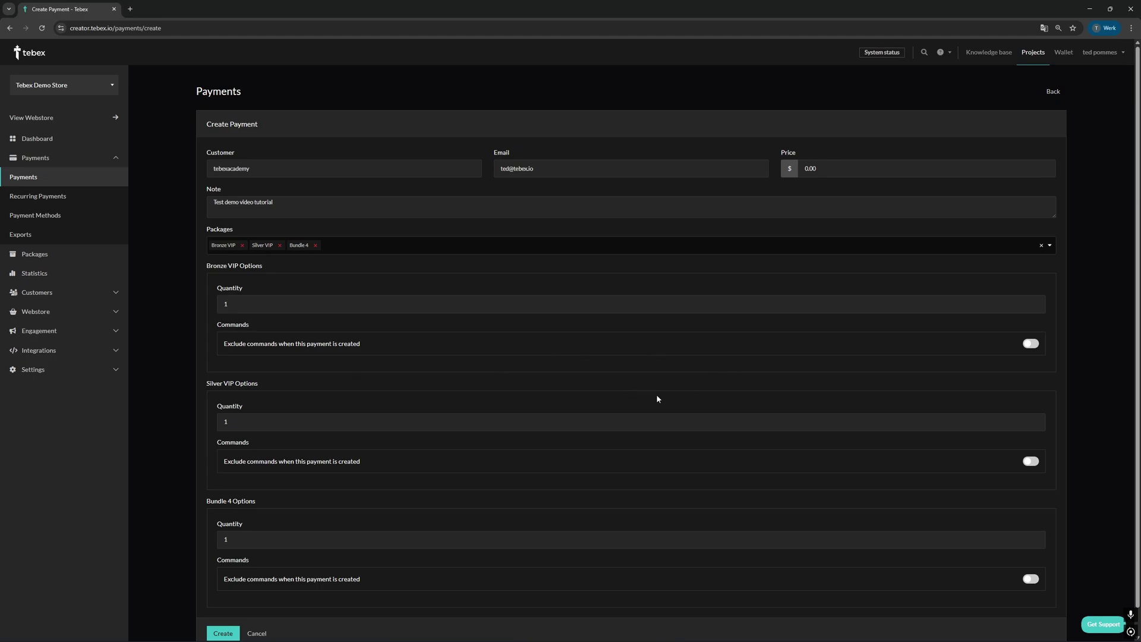
# Step: Create the manual payment with the three selected packages
pyautogui.scroll(-1, 1031, 437)
pyautogui.scroll(1, 466, 366)
pyautogui.scroll(-1, 467, 366)
pyautogui.click(223, 606)
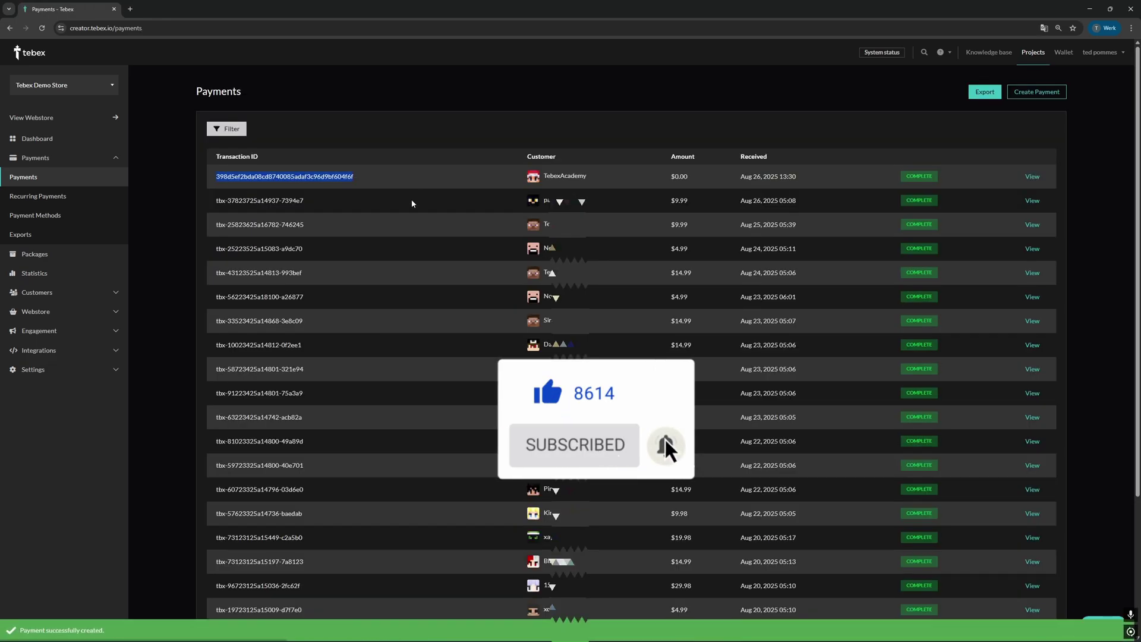
# Step: Open the new $0.00 payment and review its three packages and due commands
pyautogui.click(400, 177)
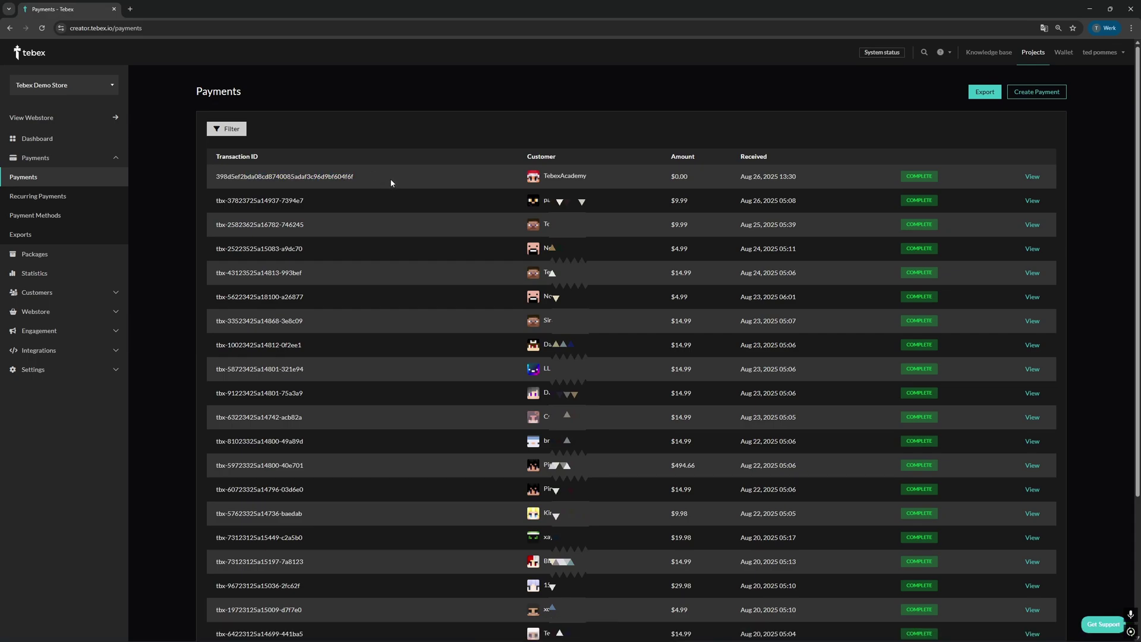
pyautogui.click(1032, 177)
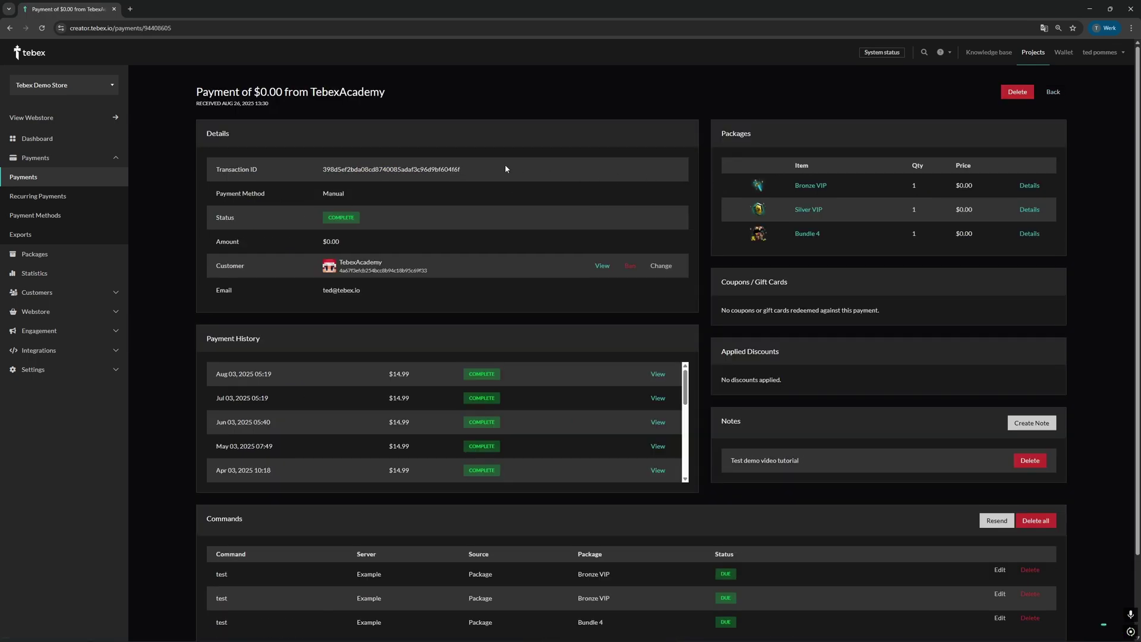
pyautogui.scroll(-2, 565, 279)
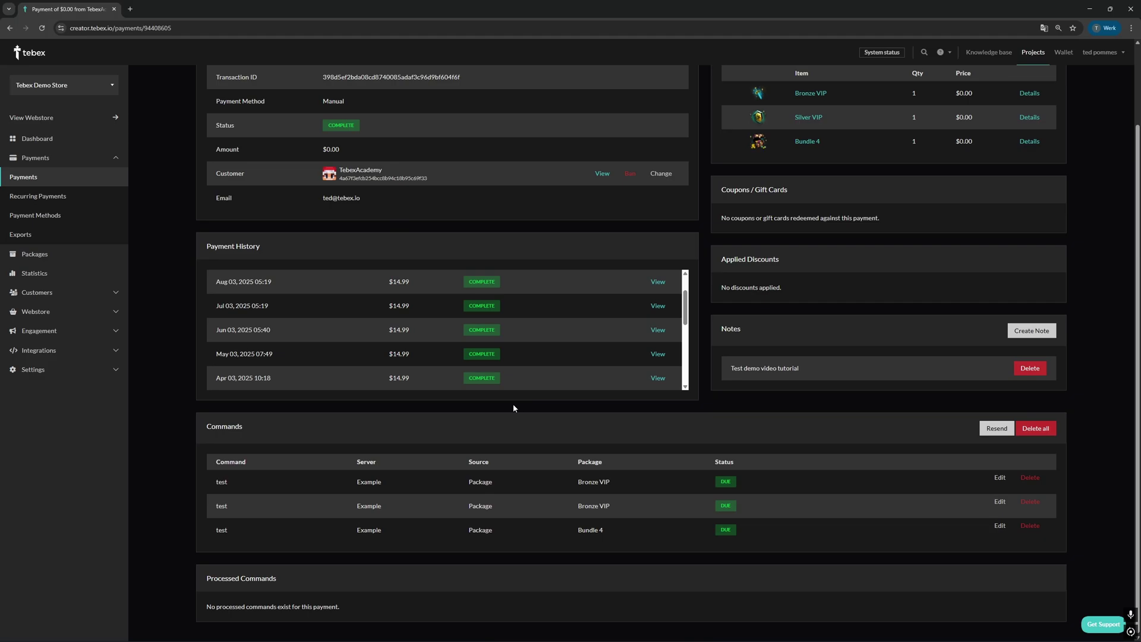
pyautogui.scroll(2, 782, 161)
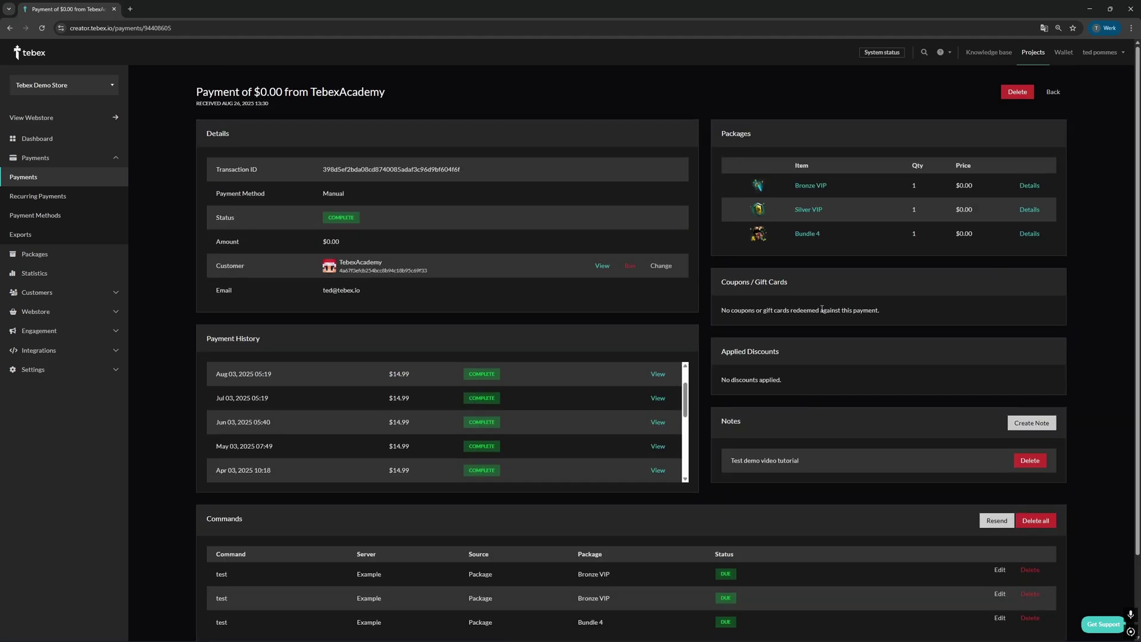
pyautogui.scroll(-1, 611, 421)
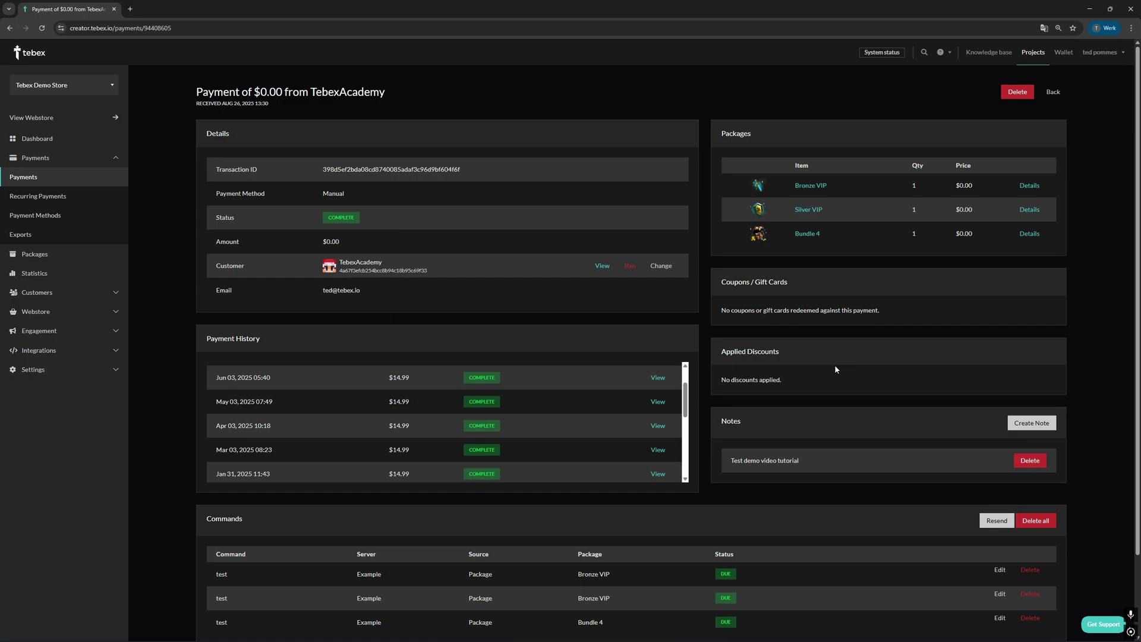
# Step: Open Checkout settings and confirm Test Mode is on, with gifting enabled and tax-inclusive prices
pyautogui.hotkey('alt', 'Left')
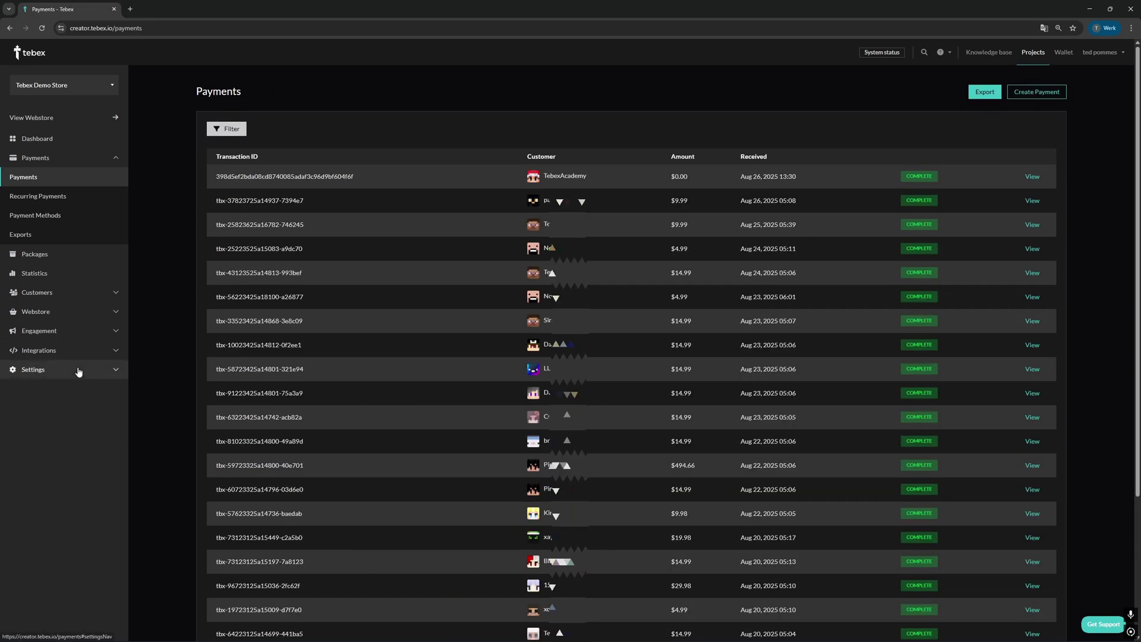
pyautogui.click(79, 370)
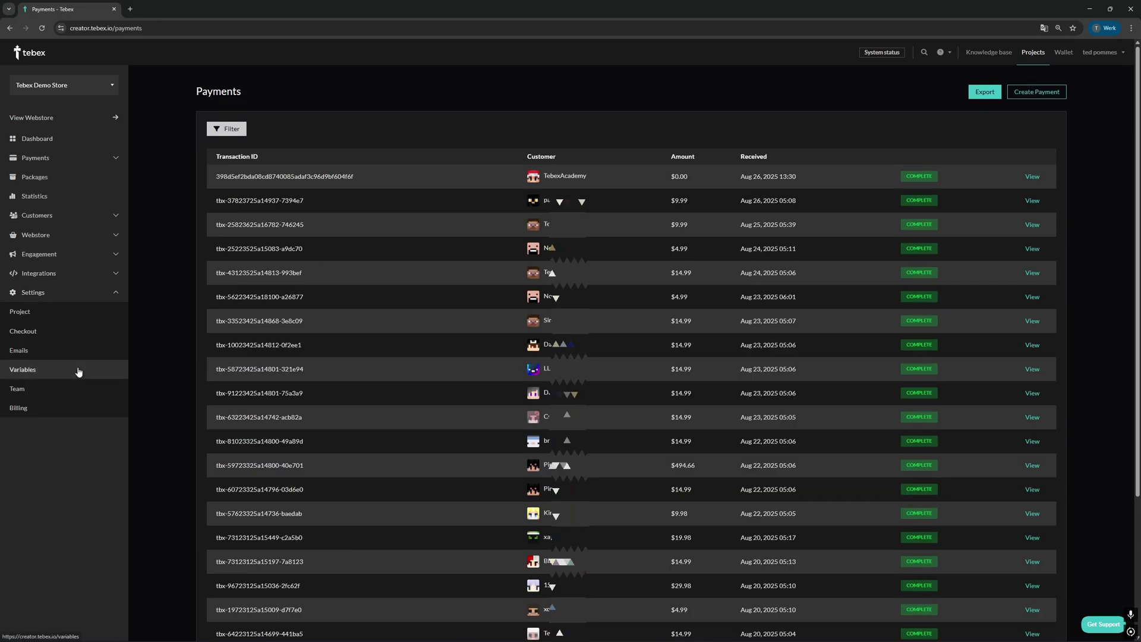
pyautogui.click(57, 330)
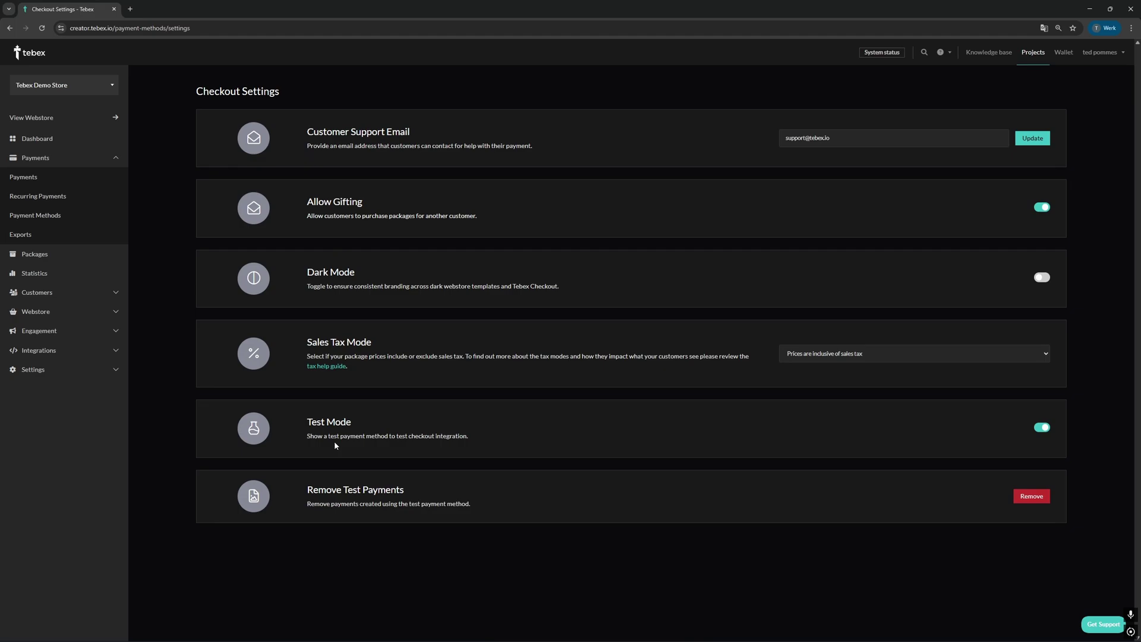
pyautogui.click(36, 370)
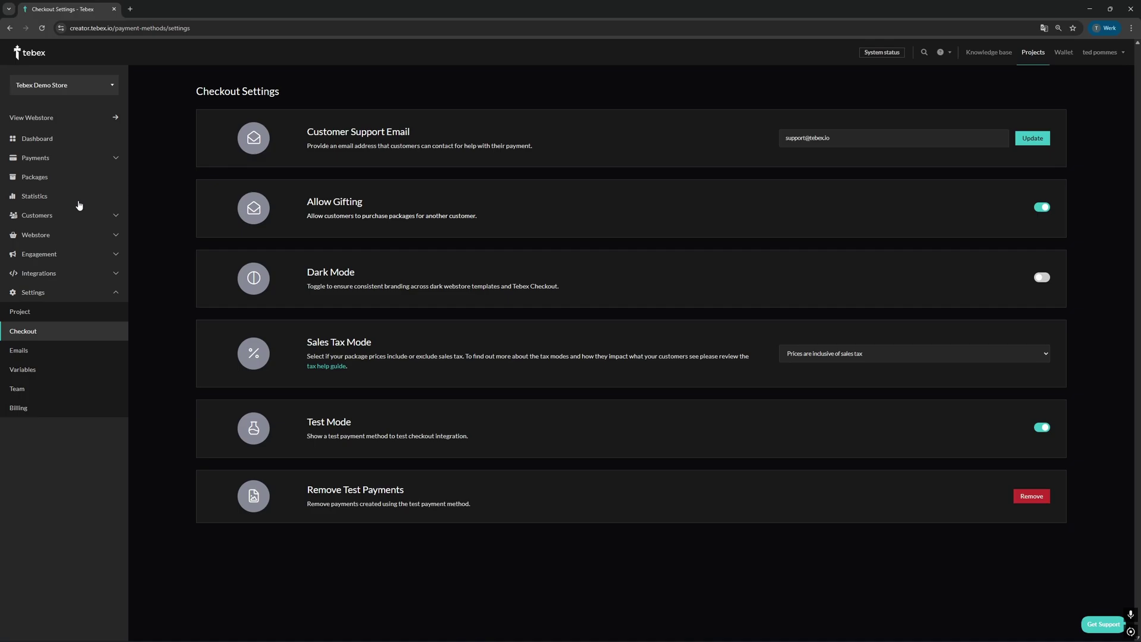
# Step: Go from the store dashboard to the $6.05 Armour basket and proceed to the Test Payment page
pyautogui.click(53, 145)
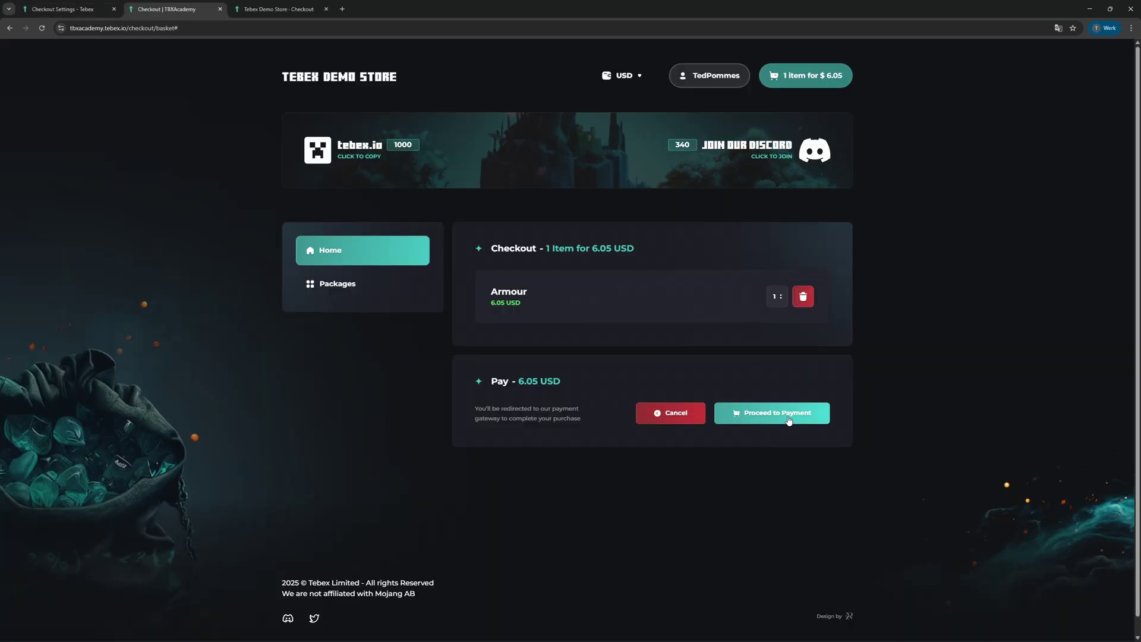
pyautogui.click(789, 418)
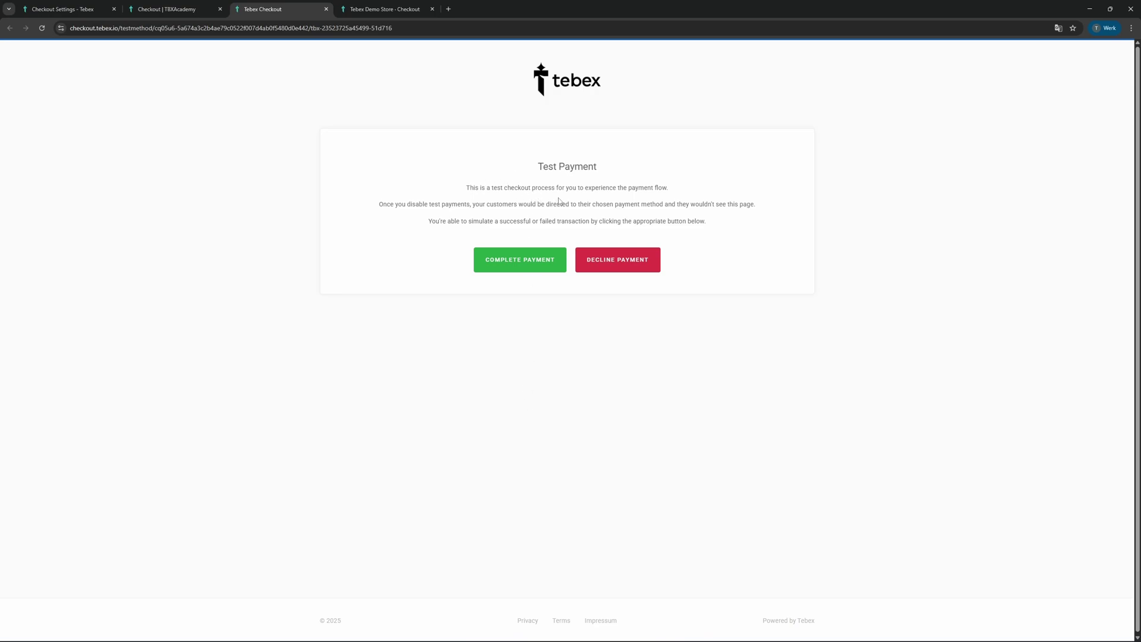
# Step: Complete the $6.05 test payment successfully and continue past the Order Complete confirmation
pyautogui.click(539, 264)
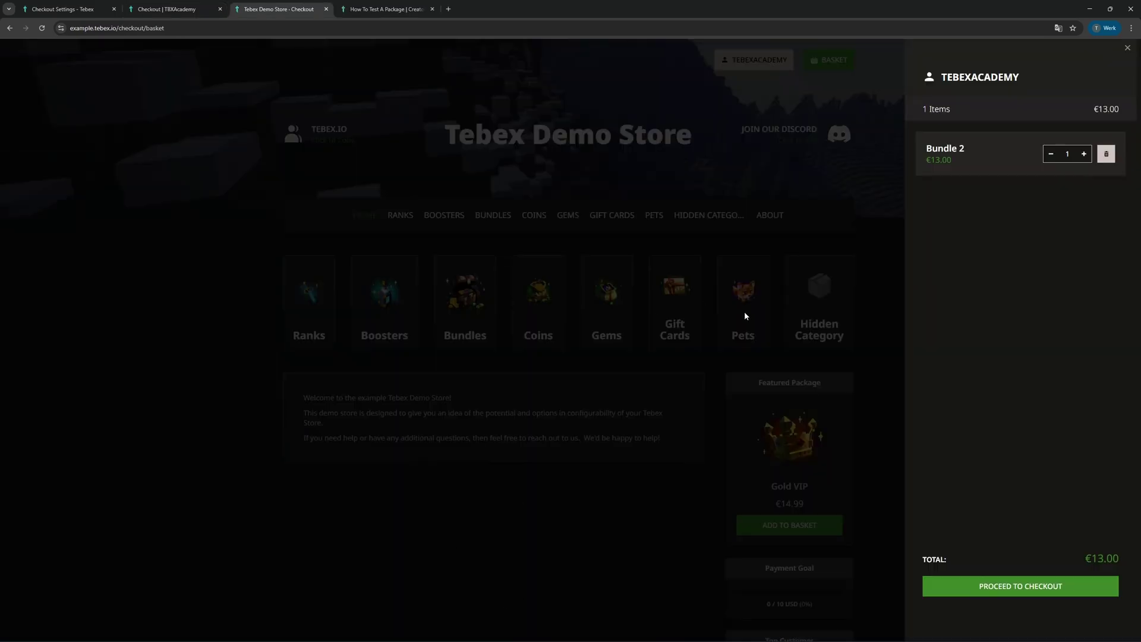
pyautogui.click(745, 311)
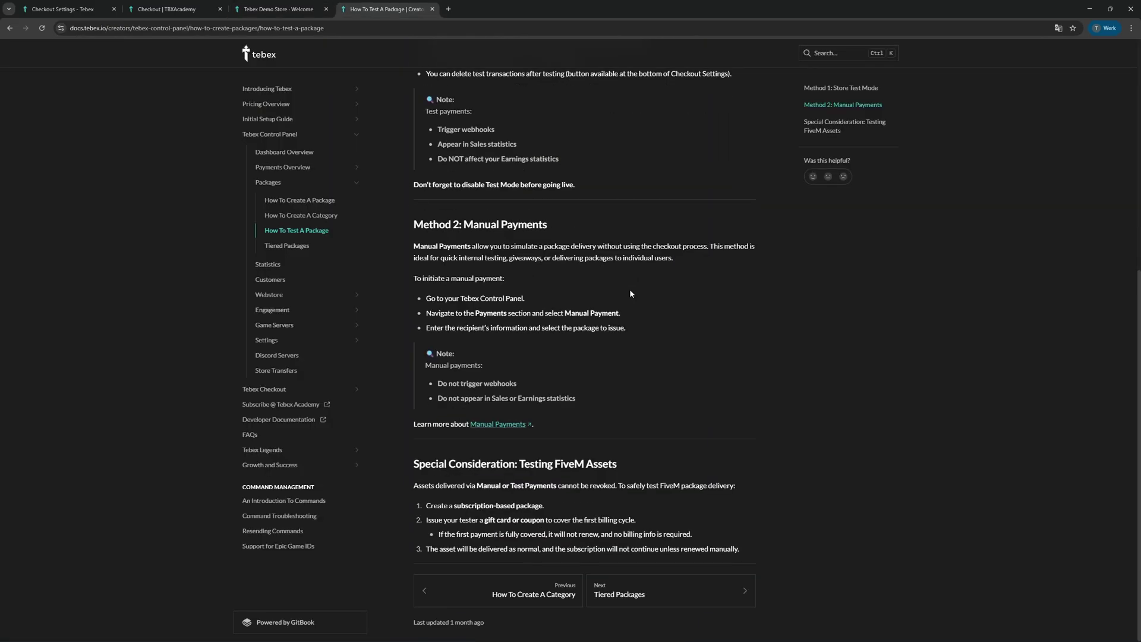
# Step: Highlight the test payment Note bullets and the FiveM assets Special Consideration section
pyautogui.scroll(3, 630, 293)
pyautogui.moveTo(605, 401); pyautogui.dragTo(442, 358)
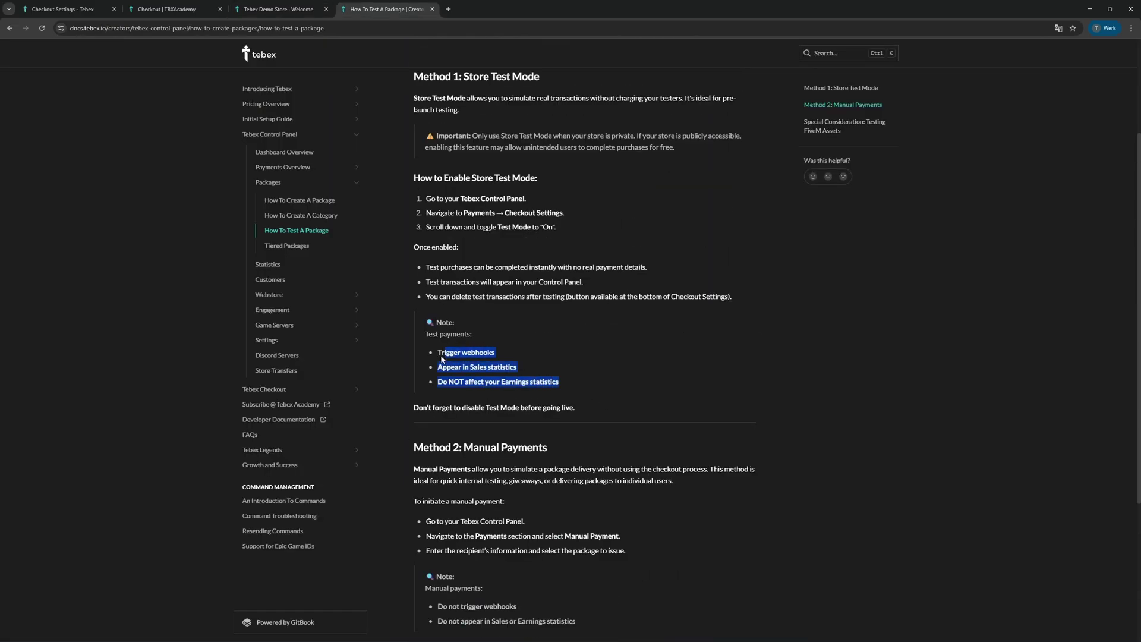
pyautogui.scroll(-1, 604, 316)
pyautogui.moveTo(535, 355); pyautogui.dragTo(418, 250)
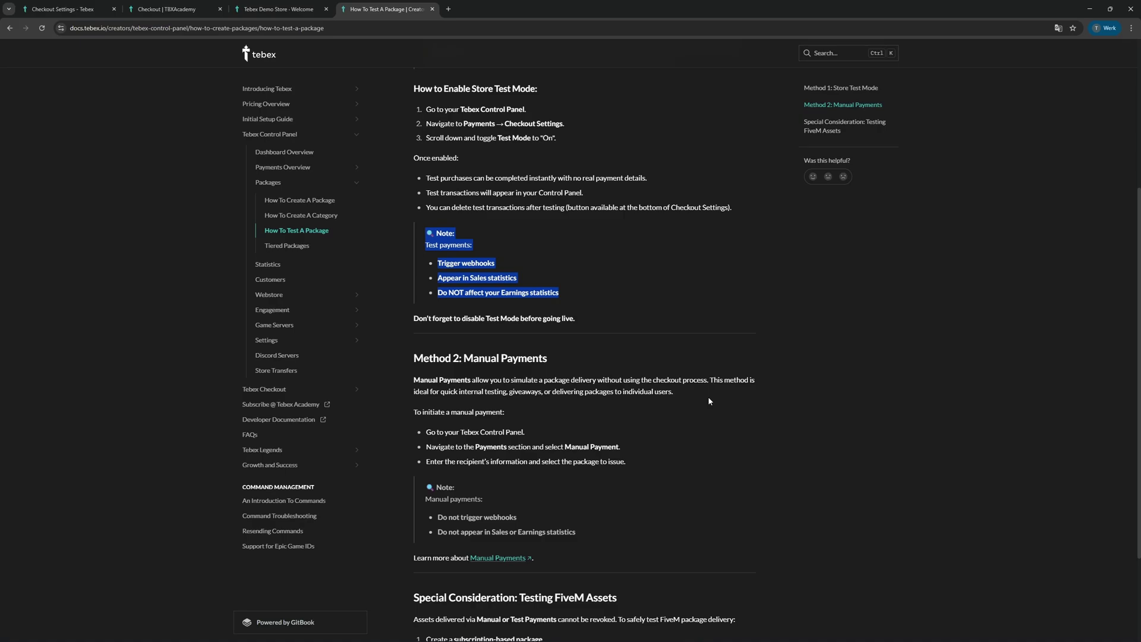
pyautogui.scroll(-2, 675, 391)
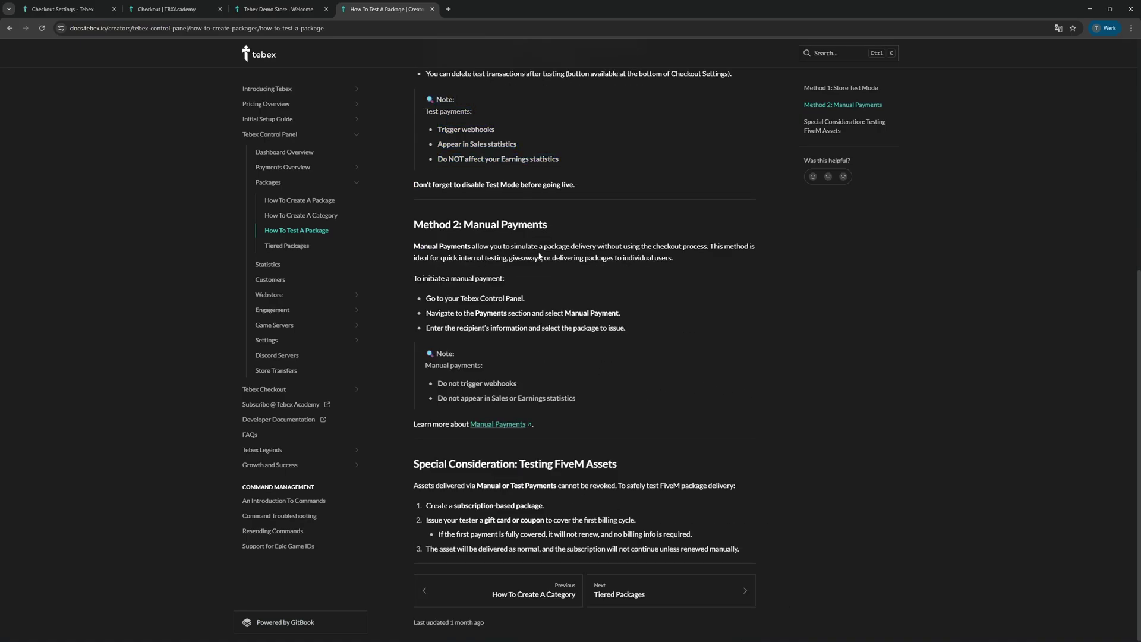
pyautogui.moveTo(768, 545); pyautogui.dragTo(383, 459)
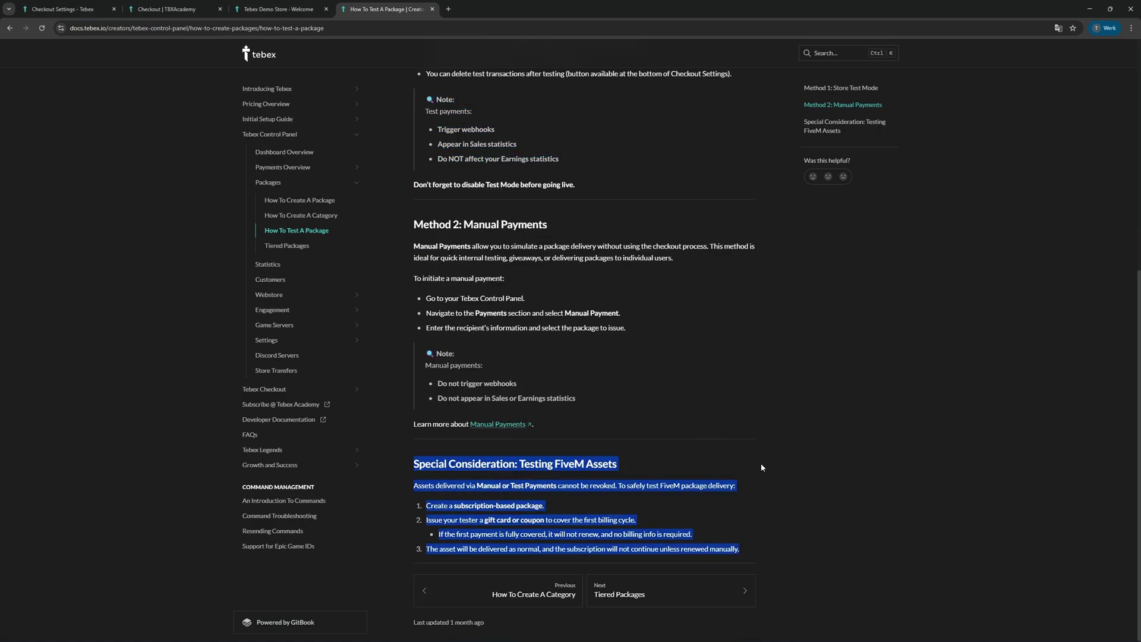